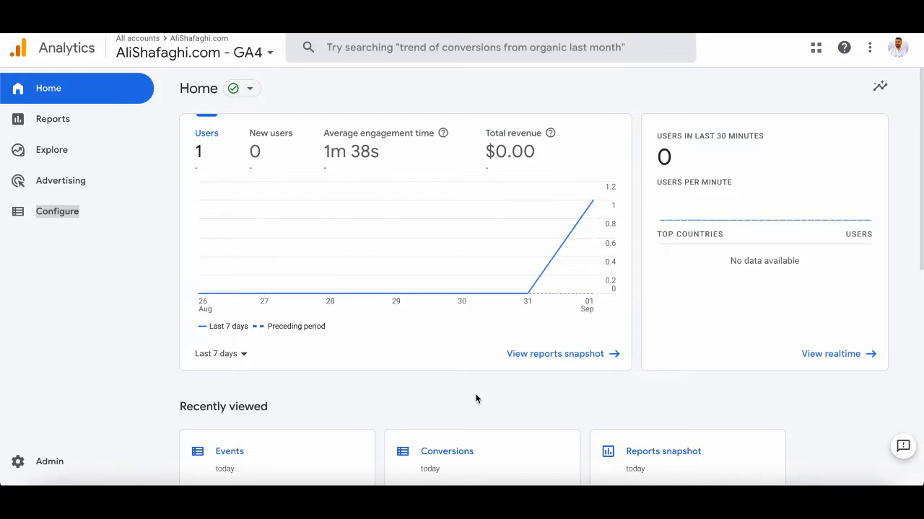
Open the Events list in the property's configuration area.
scroll(414, 399, down, 1)
scroll(361, 406, up, 1)
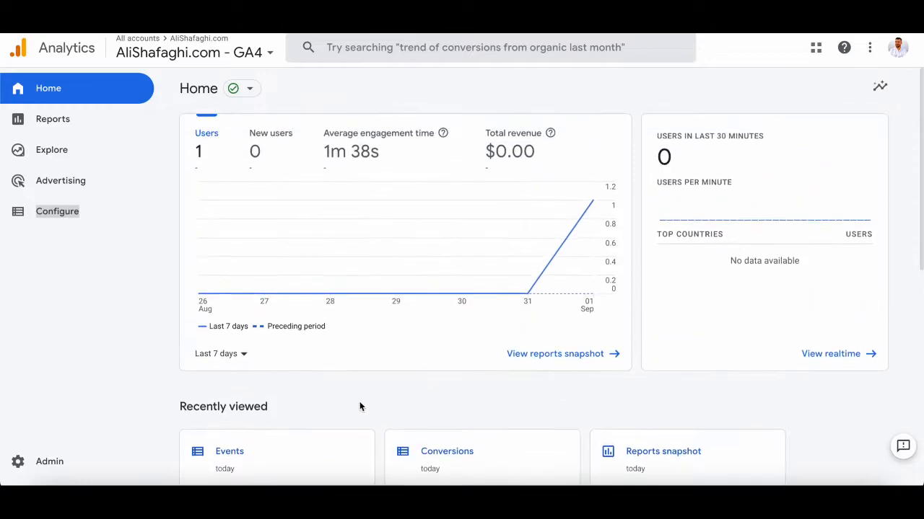
click(57, 210)
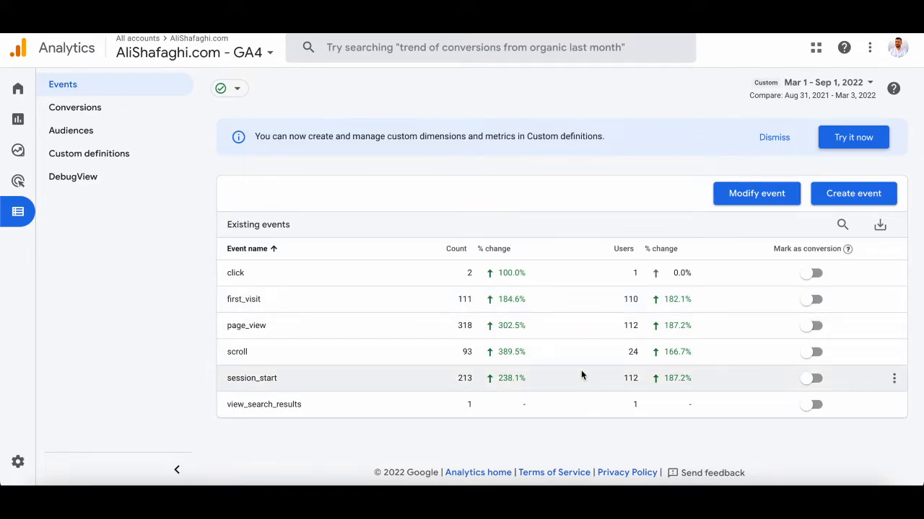
click(811, 355)
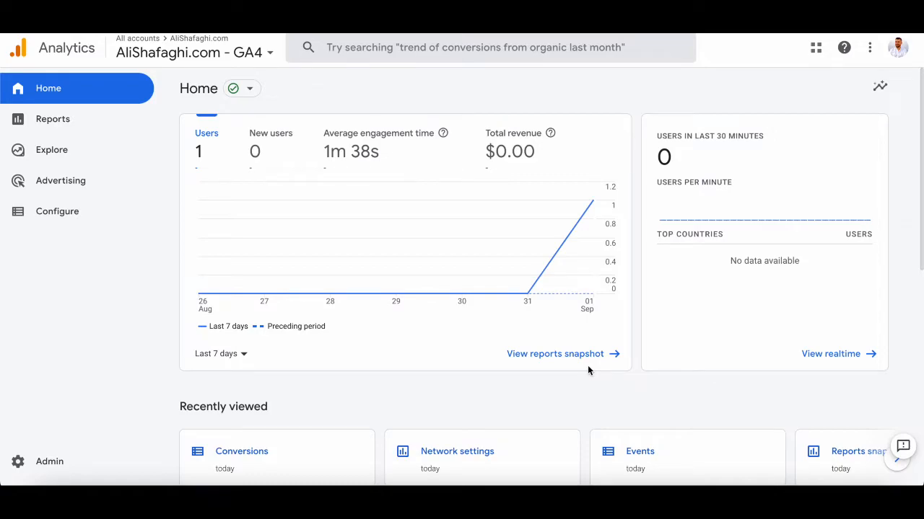
click(68, 212)
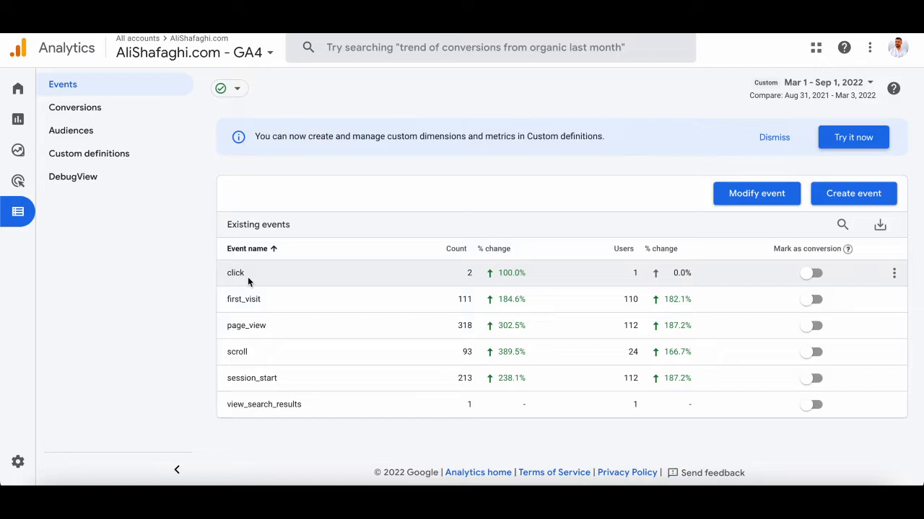
Open the existing Thank_you_page custom event from the event creation panel.
double_click(240, 330)
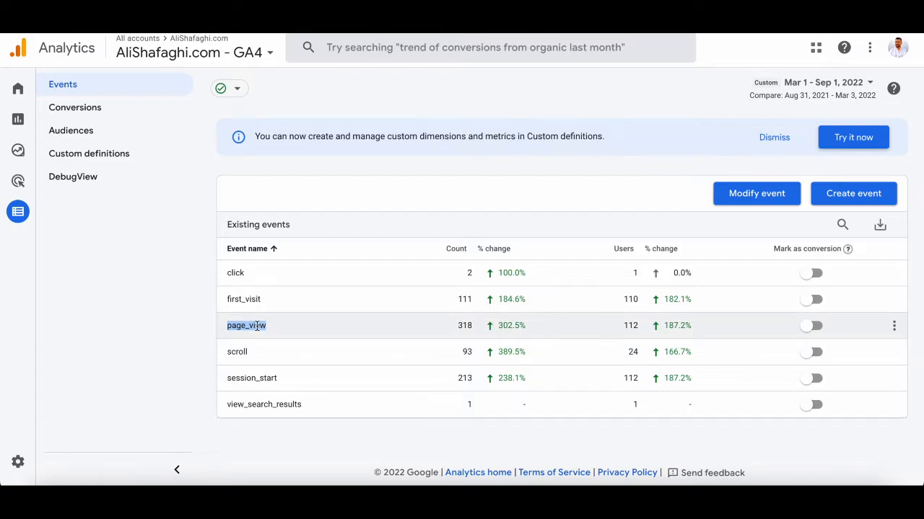
click(847, 193)
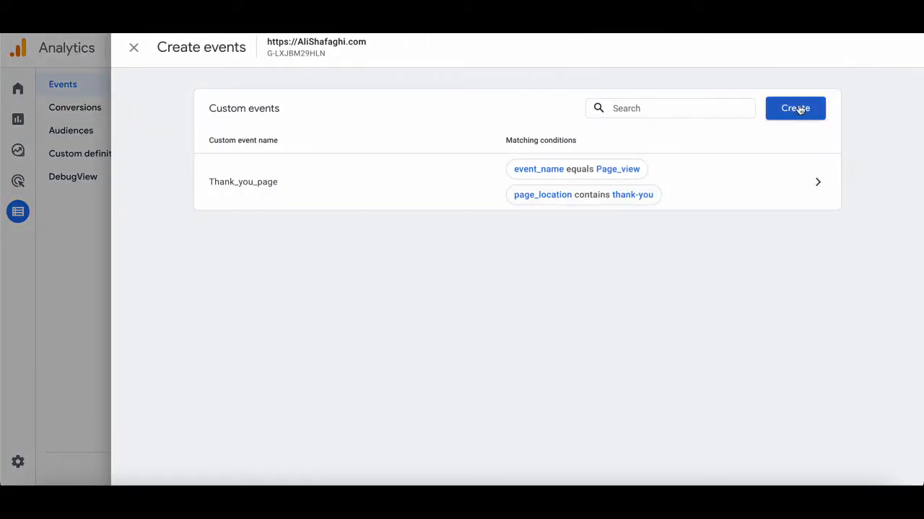
click(785, 180)
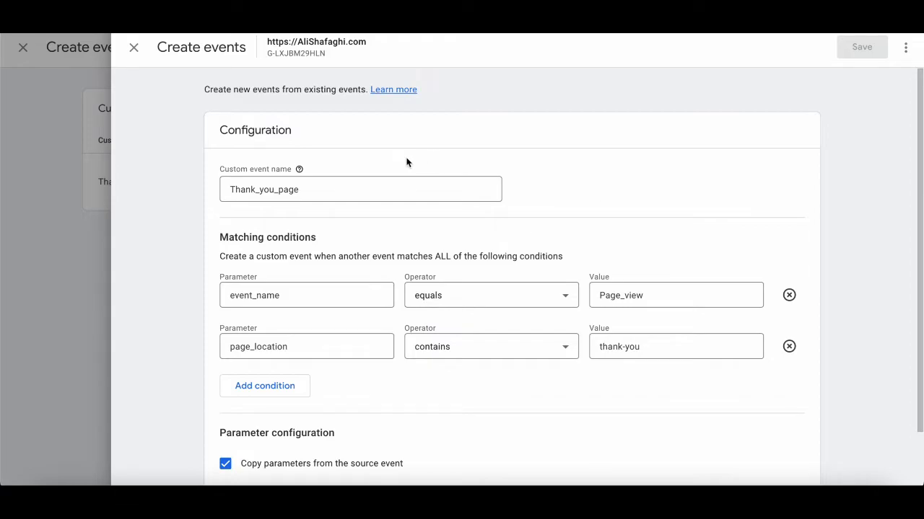
Change the event_name condition value to lowercase page_view.
double_click(311, 189)
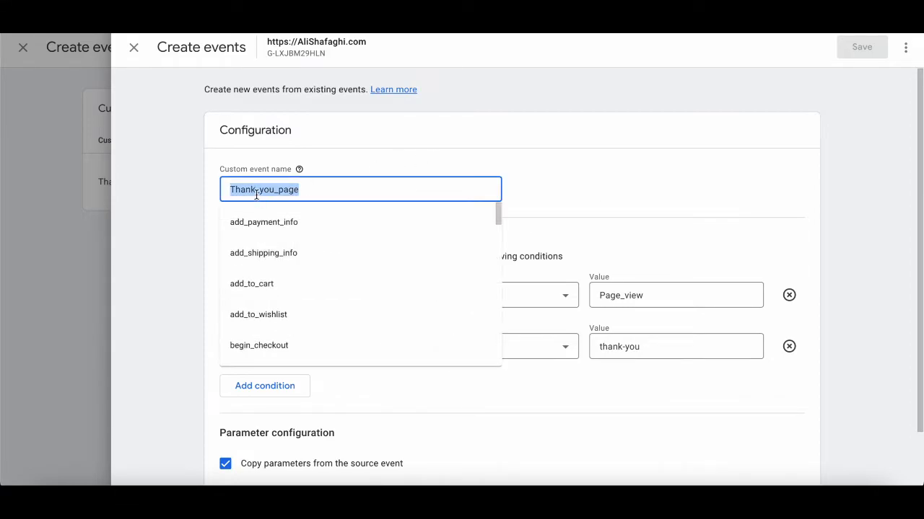
click(342, 189)
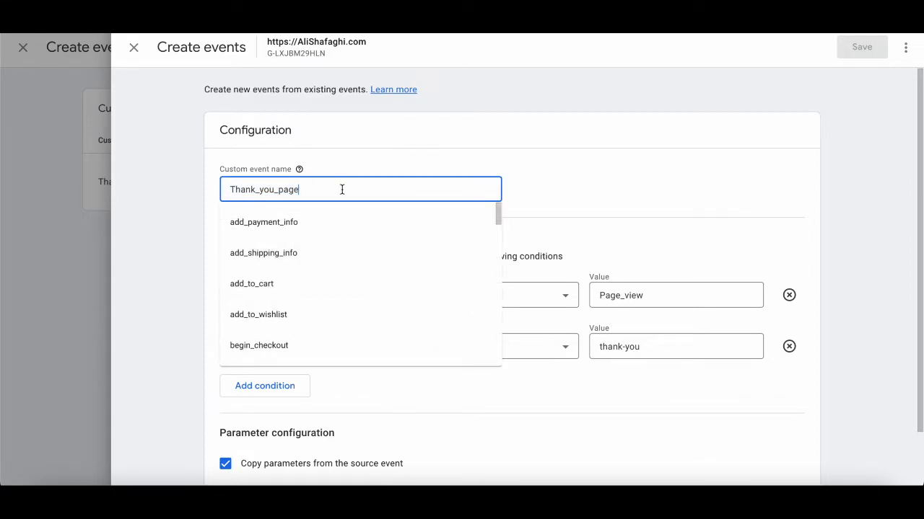
click(521, 201)
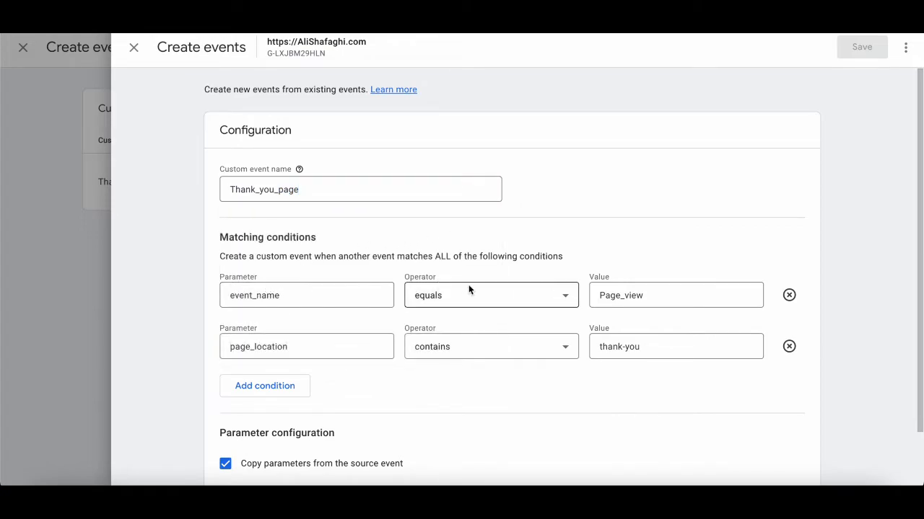
click(605, 292)
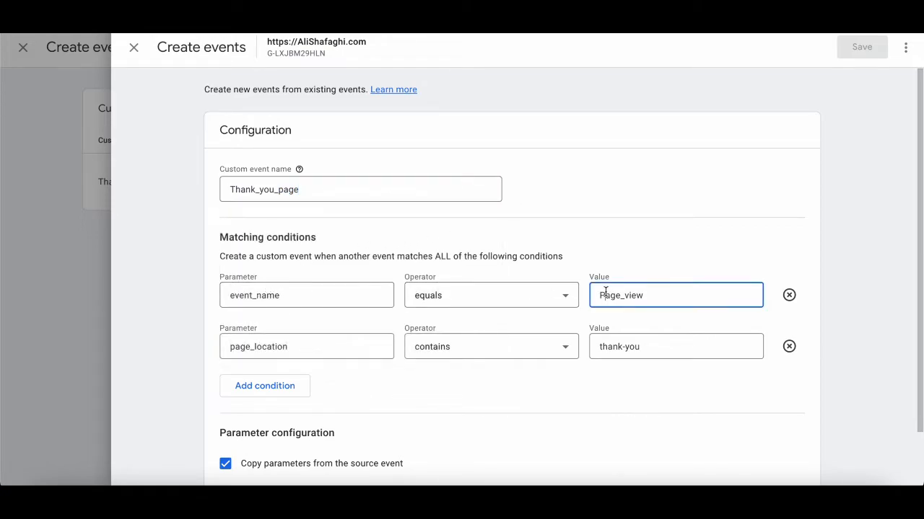
key(BackSpace)
text(p)
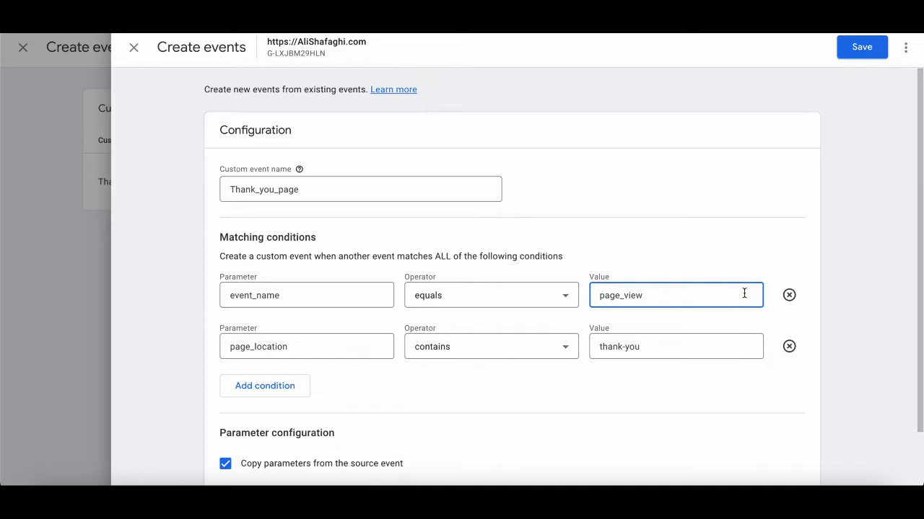
Check the page_location contains thank-you condition and save the Thank_you_page custom event.
double_click(257, 349)
click(438, 347)
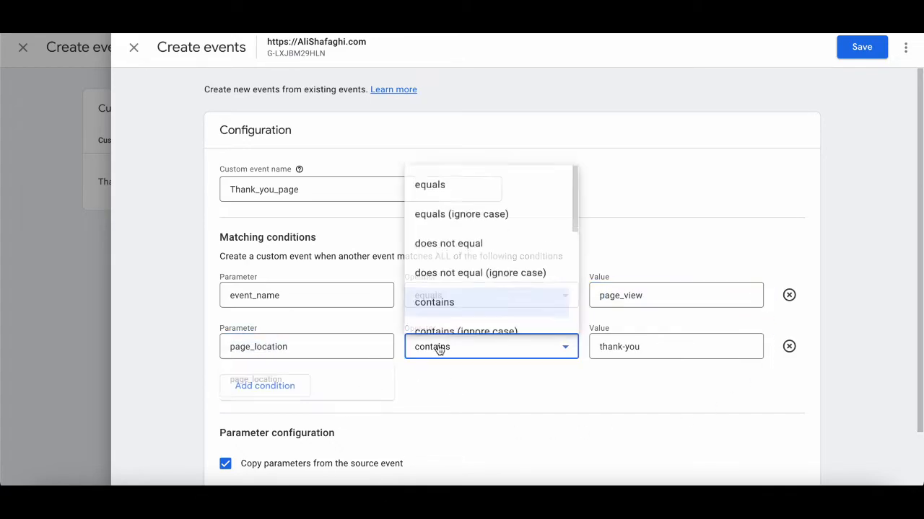
click(636, 334)
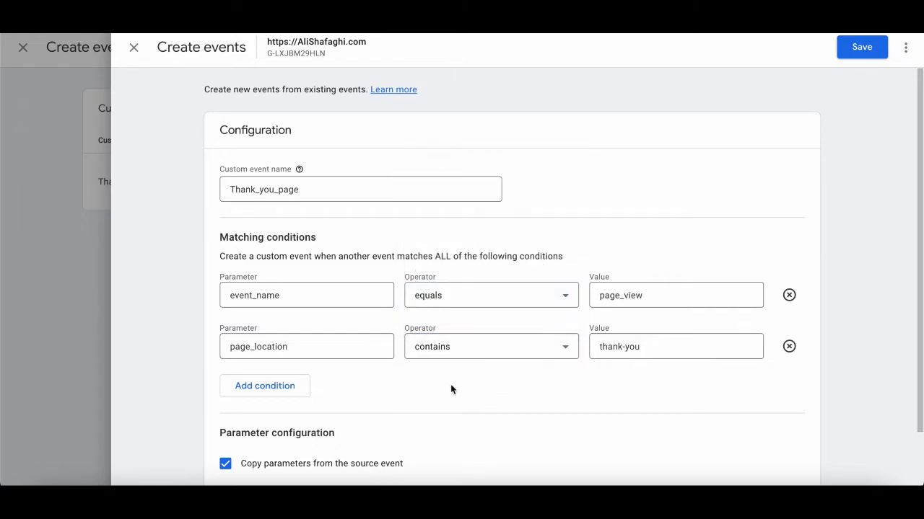
scroll(469, 395, down, 1)
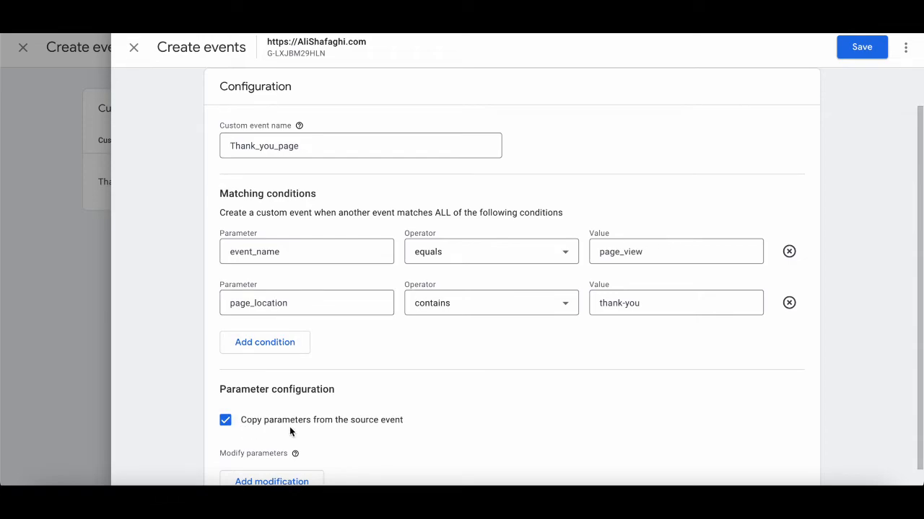
scroll(406, 433, down, 1)
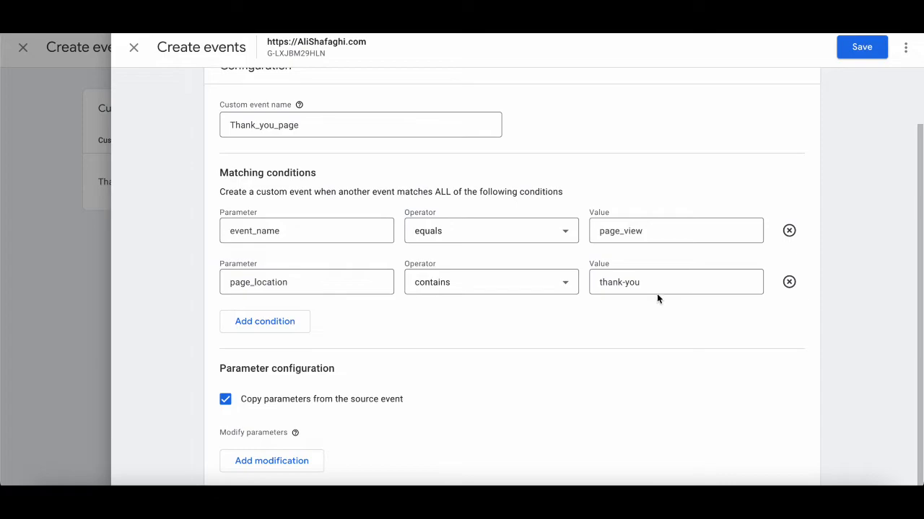
click(866, 46)
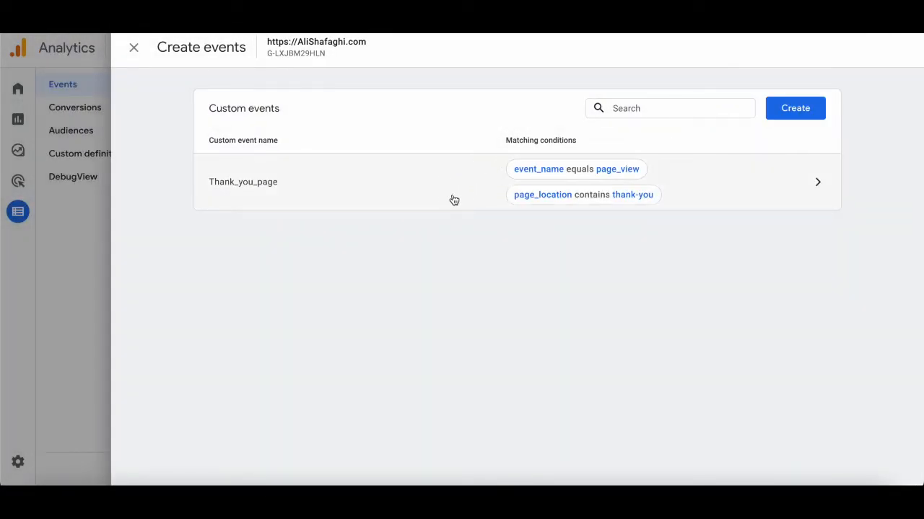
Copy the Thank_you_page event name from its configuration and close the custom event panels.
click(245, 193)
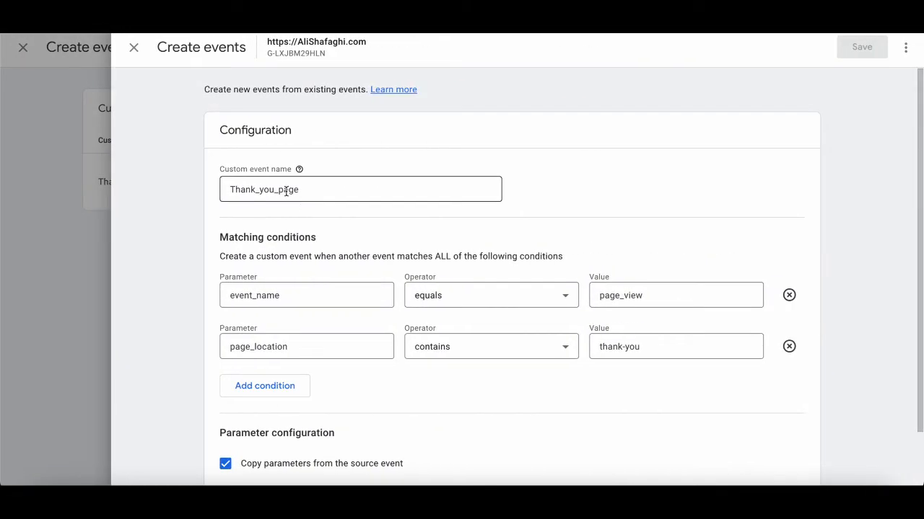
double_click(286, 191)
key(ctrl+c)
click(171, 292)
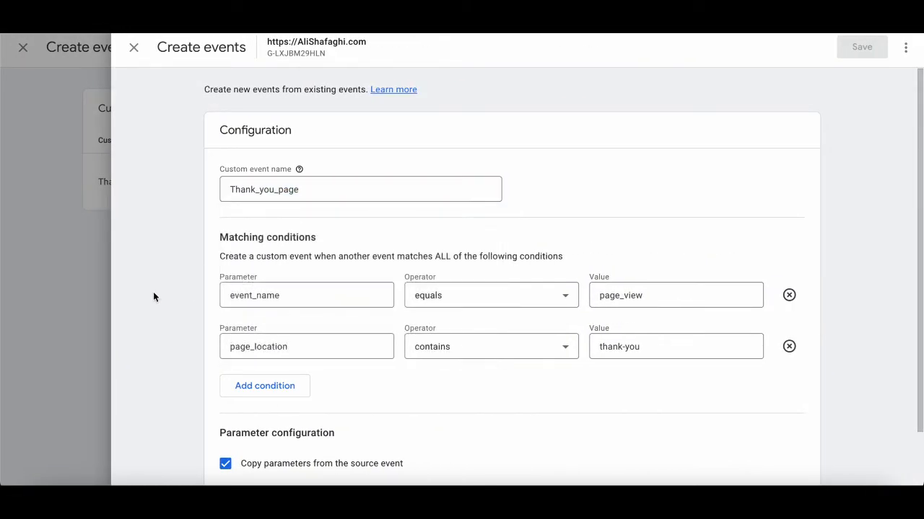
click(52, 281)
click(59, 250)
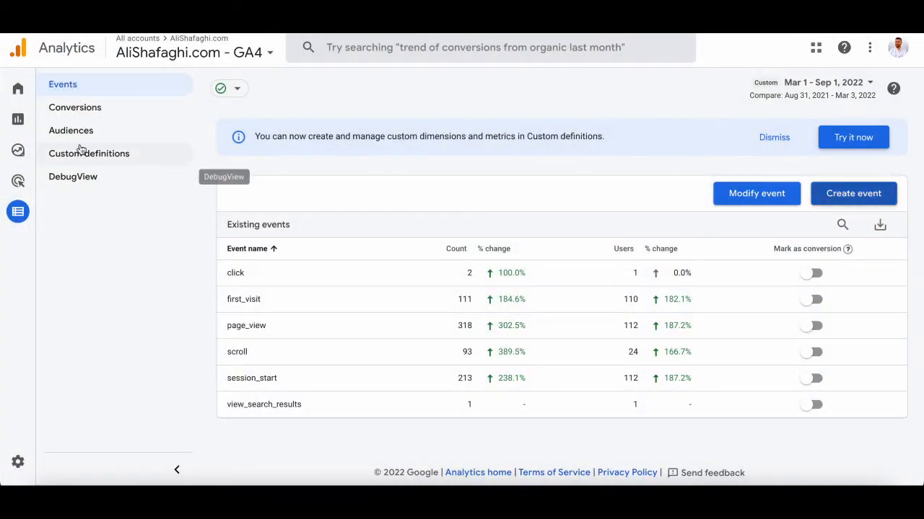
Open the Conversions list.
right_click(82, 108)
click(69, 110)
click(68, 112)
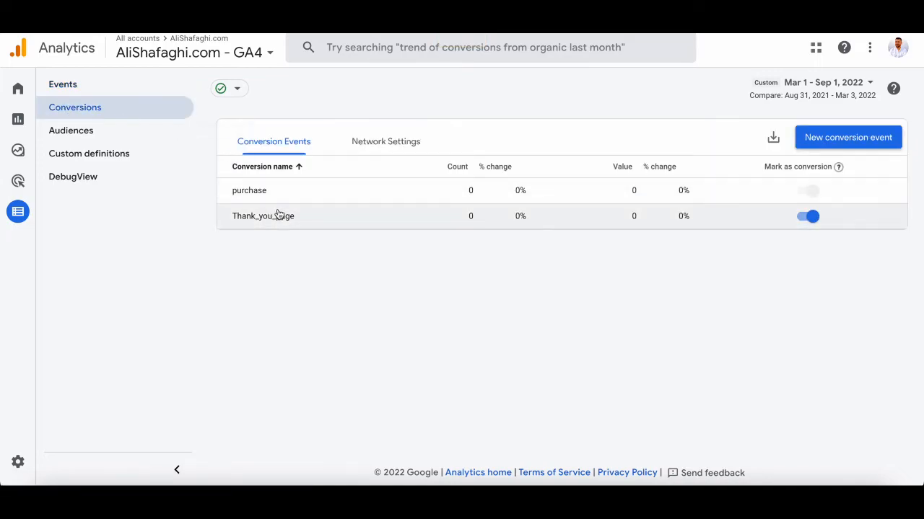
Enter Thank_you_page as a new conversion event name, then cancel the dialog.
click(825, 140)
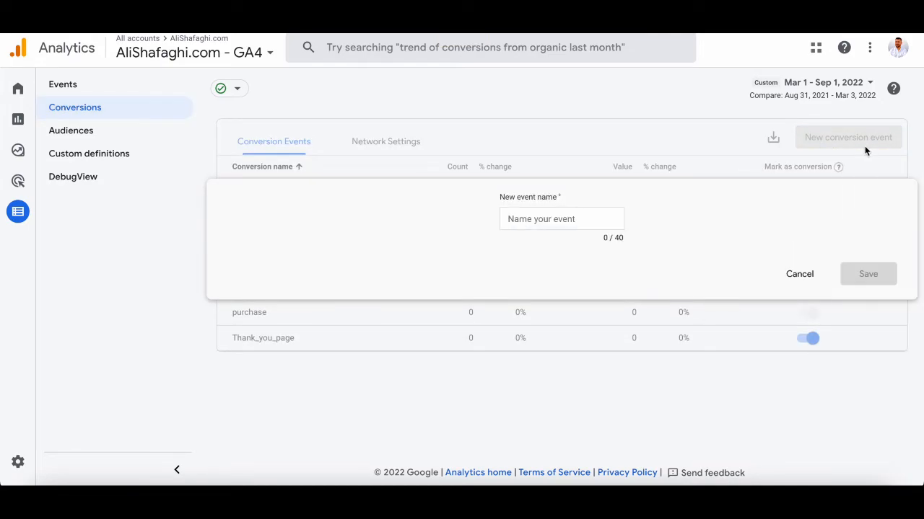
click(574, 211)
key(ctrl+v)
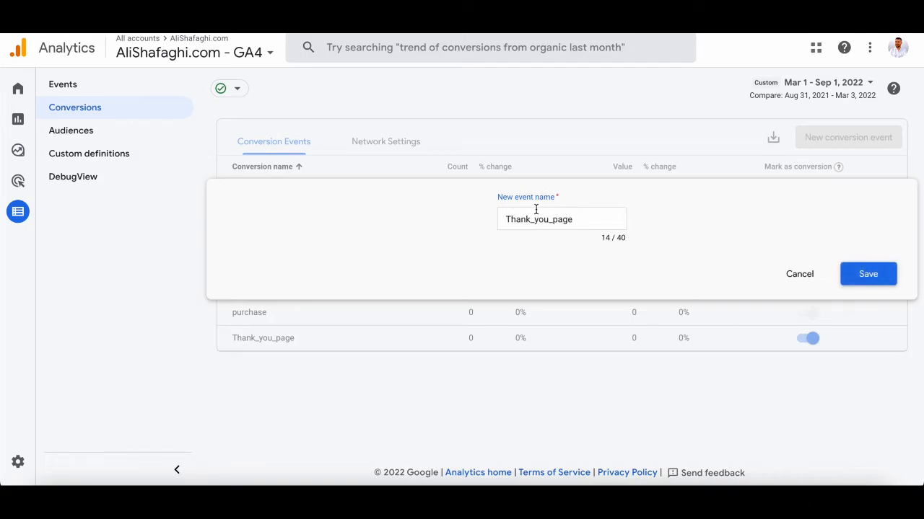
click(794, 275)
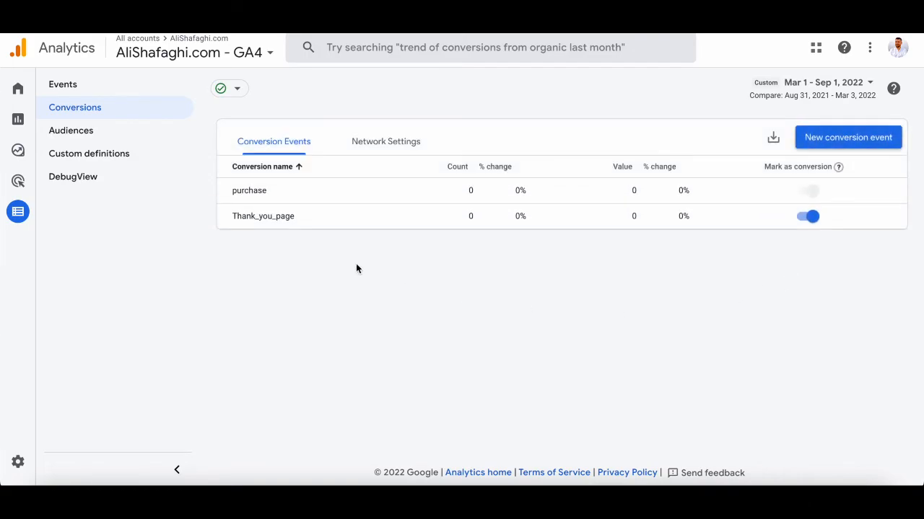